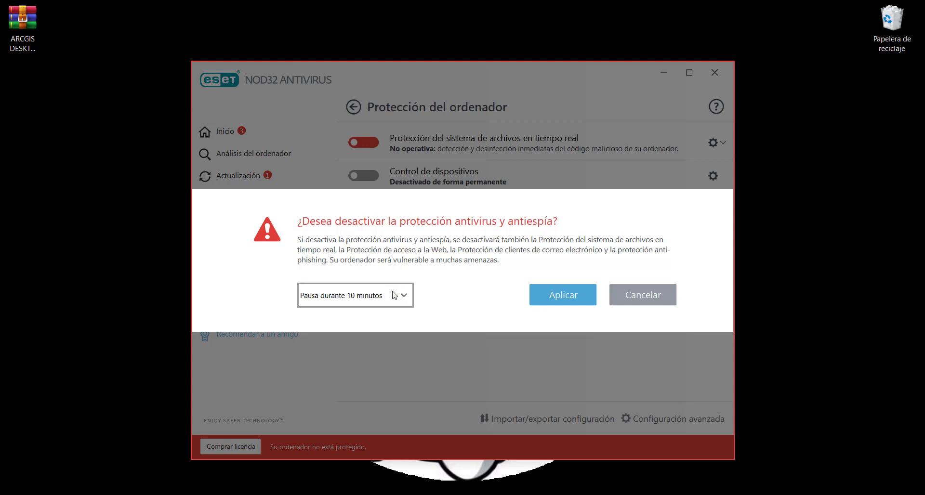
Step: Pause the antivirus and antispyware protection for 1 hour and minimize the antivirus window
left_click(393, 295)
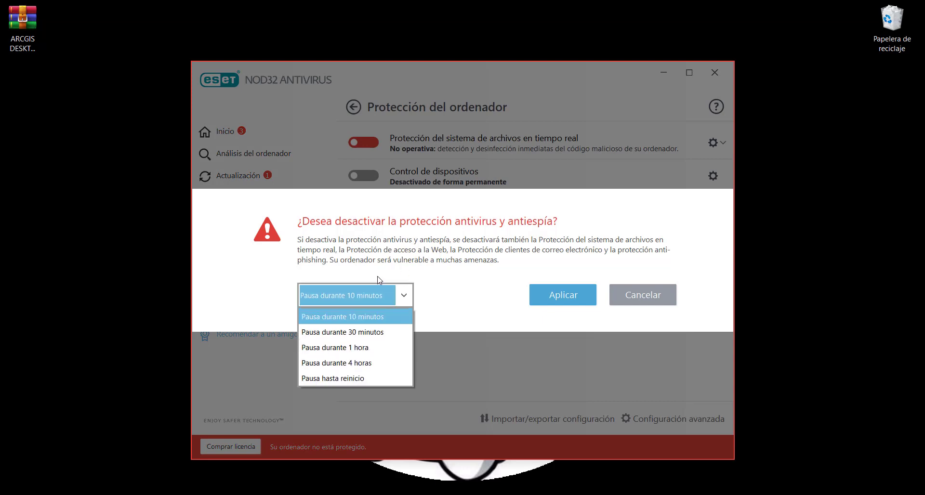
left_click(371, 350)
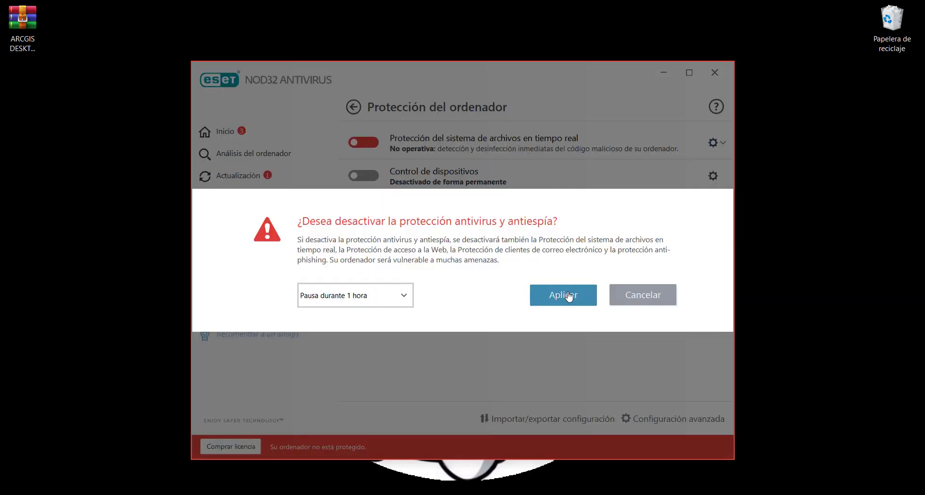
left_click(570, 297)
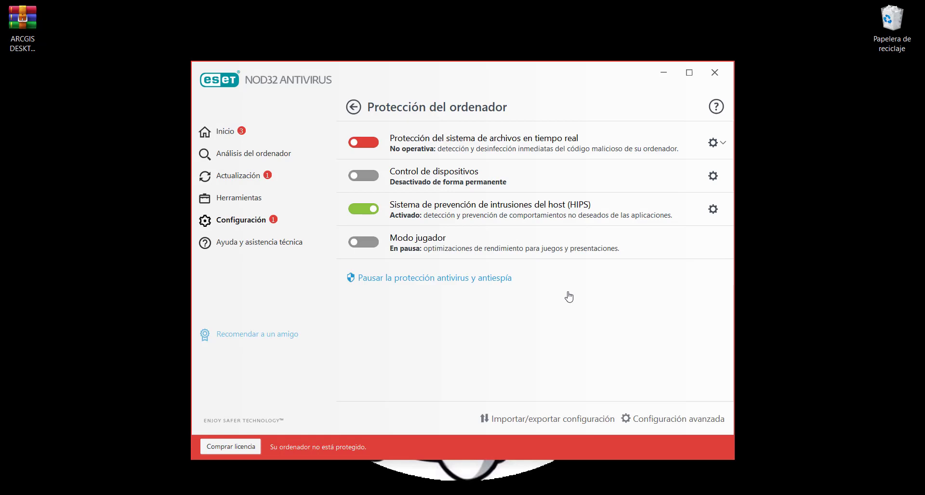
left_click(667, 74)
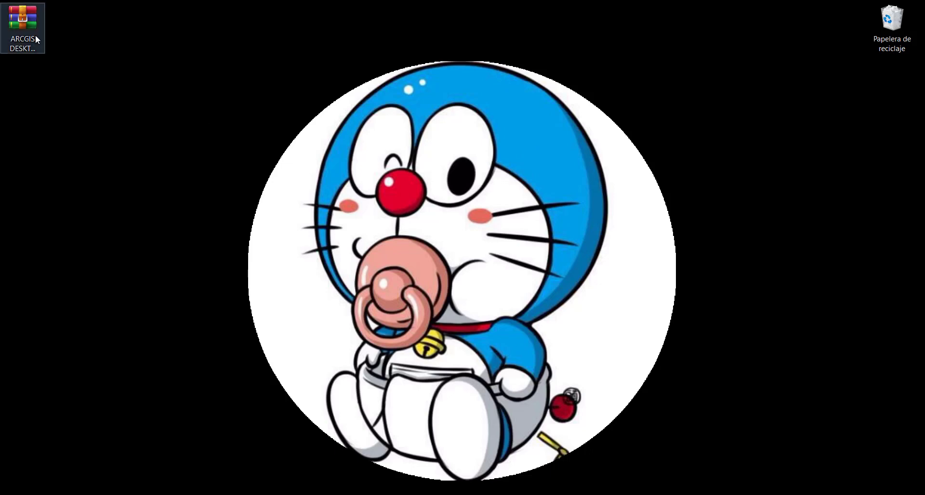
Step: Extract ARCGIS DESKTOP 10.6.1.rar onto the desktop and move the archive away from the extracted files
left_click_drag(36, 35, 77, 99)
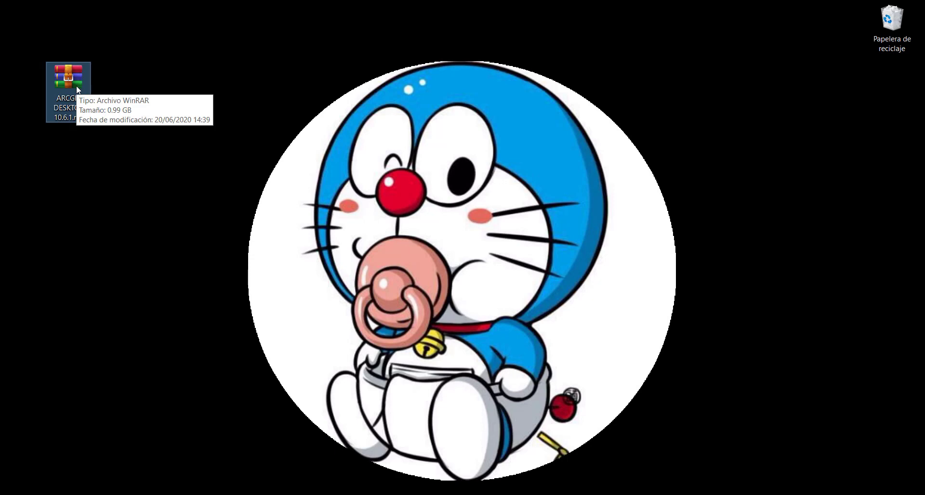
right_click(76, 85)
left_click(75, 136)
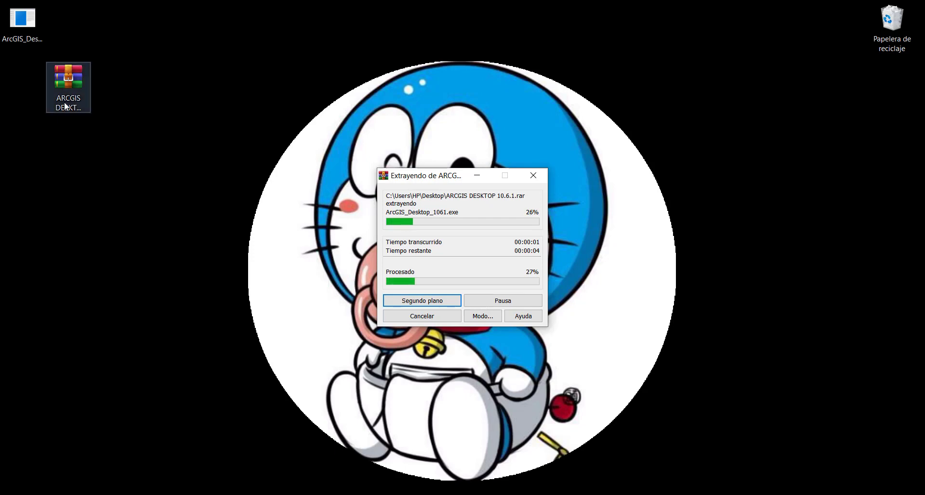
left_click_drag(82, 99, 192, 60)
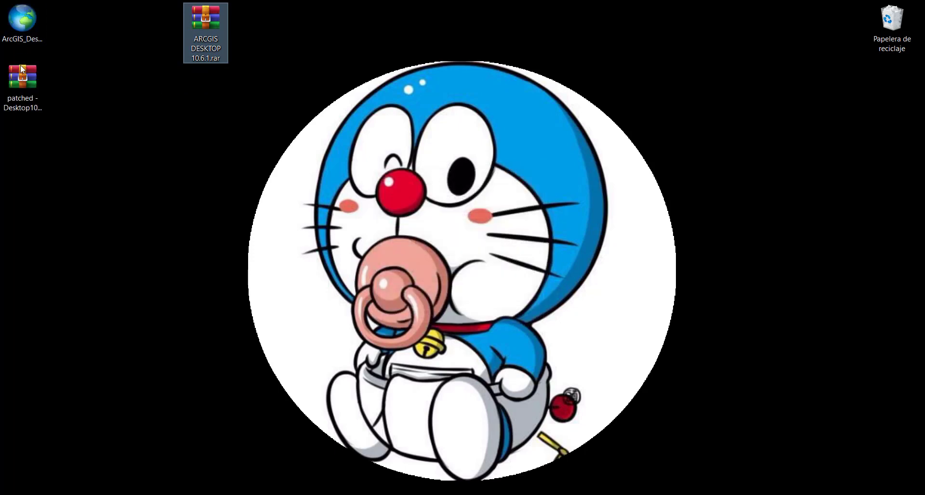
Step: Extract the patched - Desktop10.6 - bin archive onto the desktop and set the ARCGIS DESKTOP 10.6.1 archive further aside
left_click(28, 87)
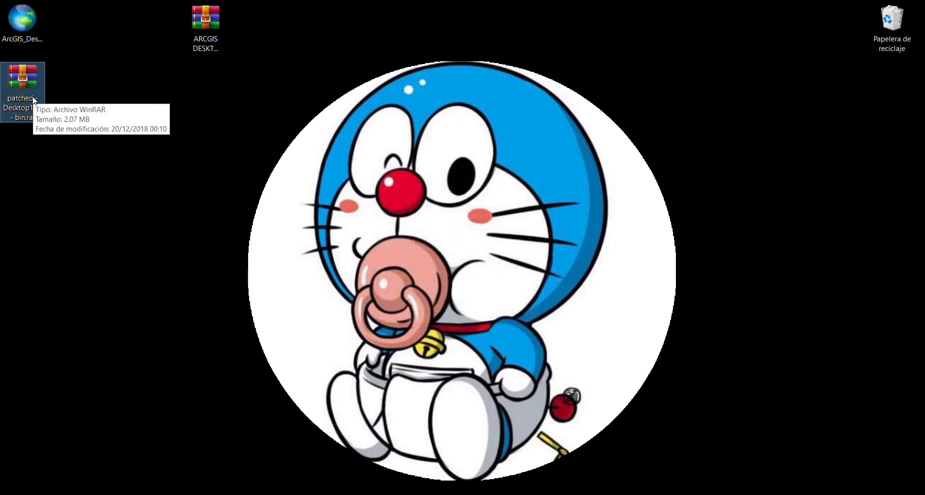
right_click(29, 85)
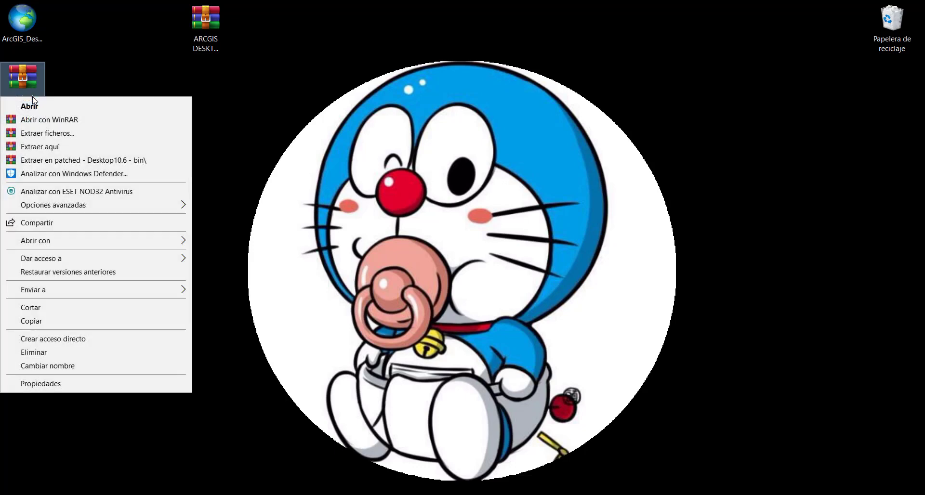
left_click(70, 146)
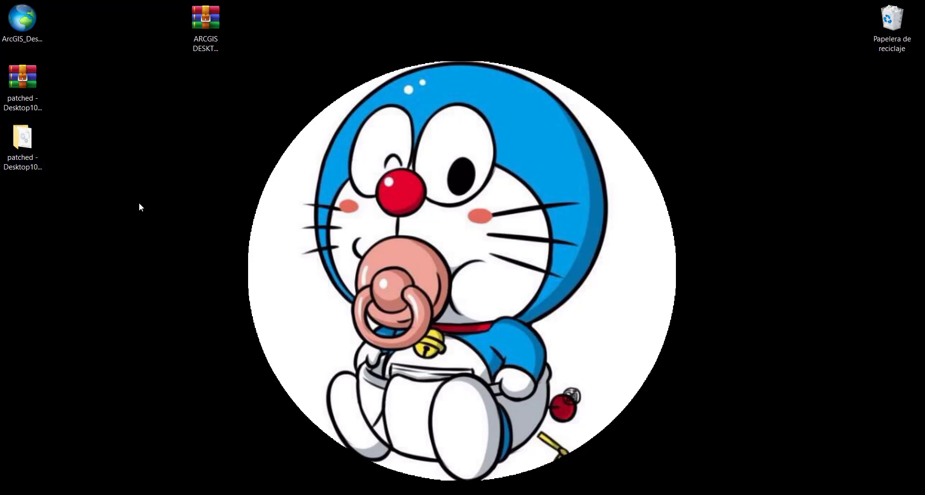
left_click_drag(216, 19, 265, 77)
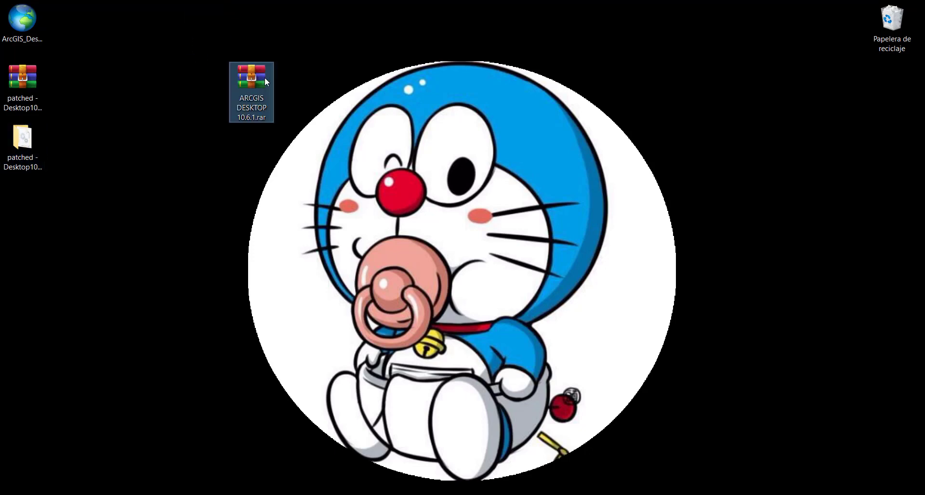
left_click(153, 97)
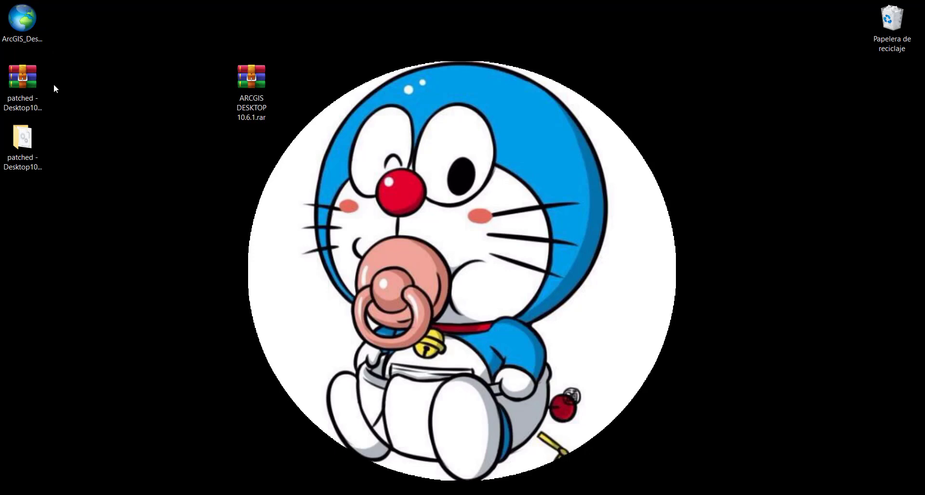
Step: Run ArcGIS_Desktop_1061.exe, extract its installation files to the default Documents\ArcGIS 10.6.1 folder and launch the setup program
left_click(30, 136)
left_click_drag(22, 19, 109, 95)
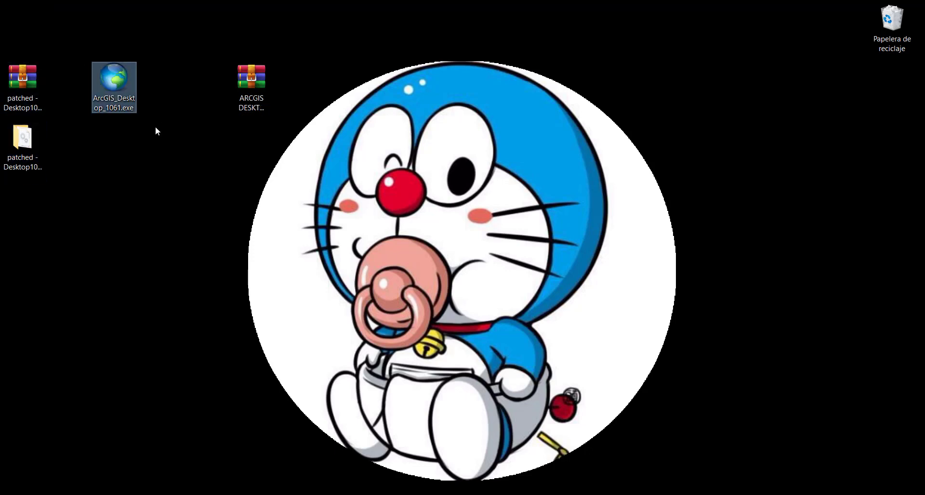
double_click(127, 106)
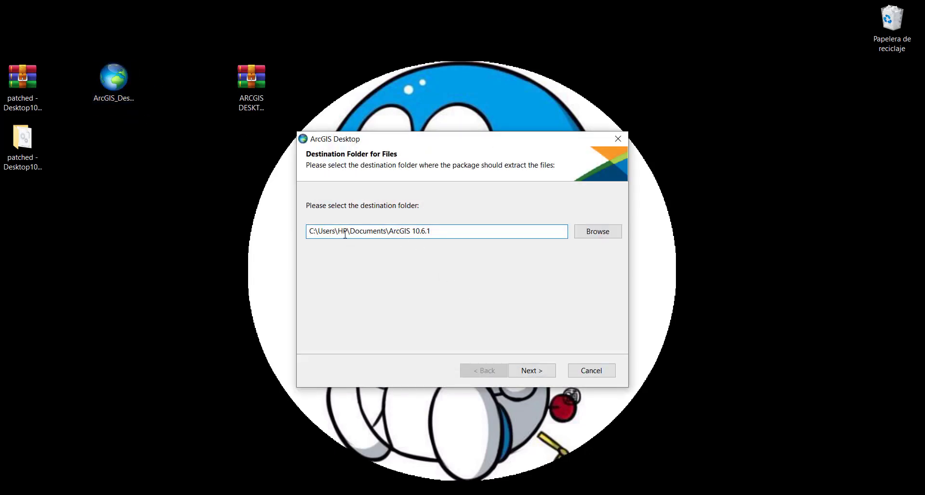
left_click_drag(433, 232, 307, 235)
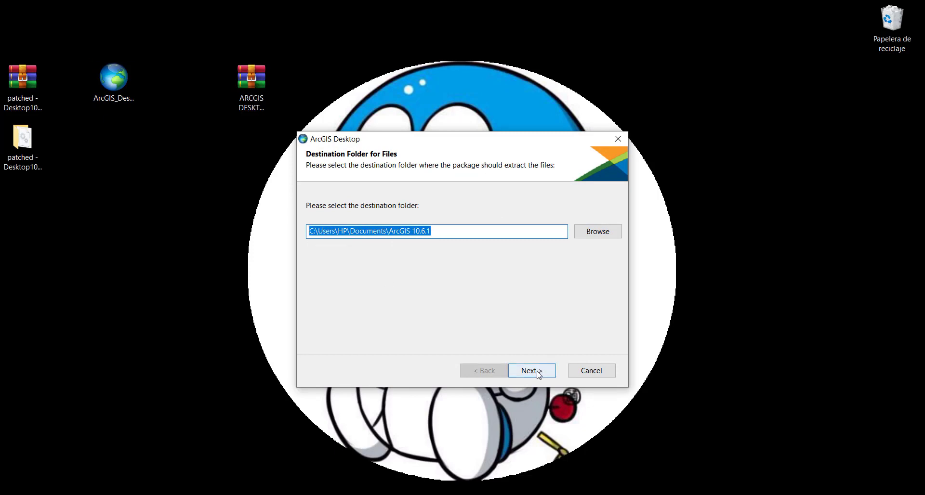
left_click(534, 371)
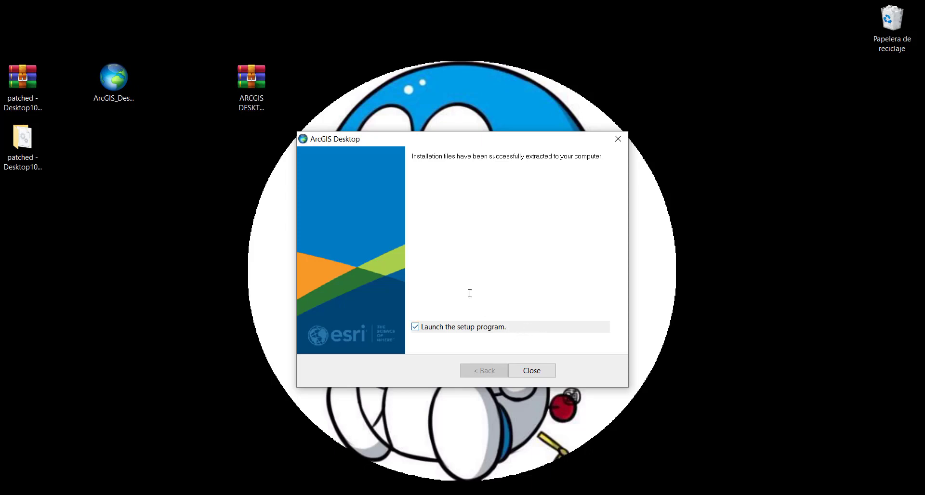
left_click(538, 374)
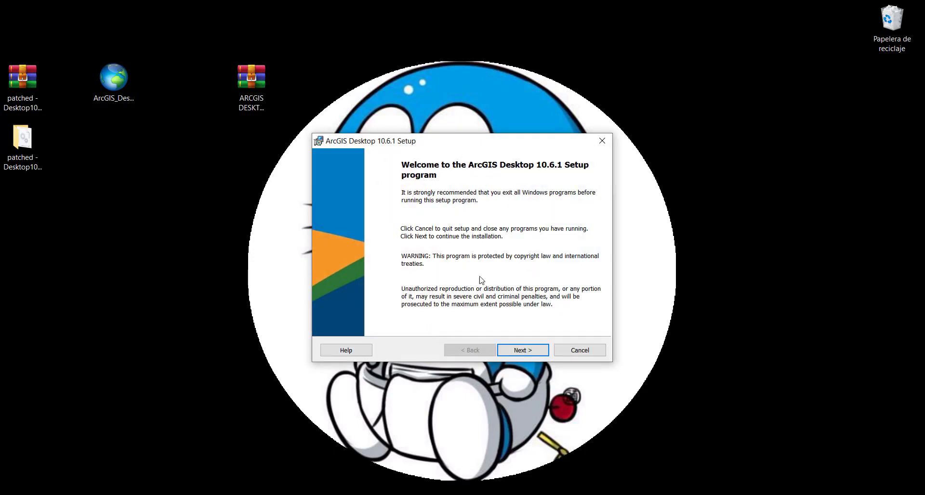
Step: Install ArcGIS Desktop 10.6.1, accepting the master agreement, with the Complete type, default destination and Python folder C:\Python27\
left_click(525, 354)
left_click(403, 307)
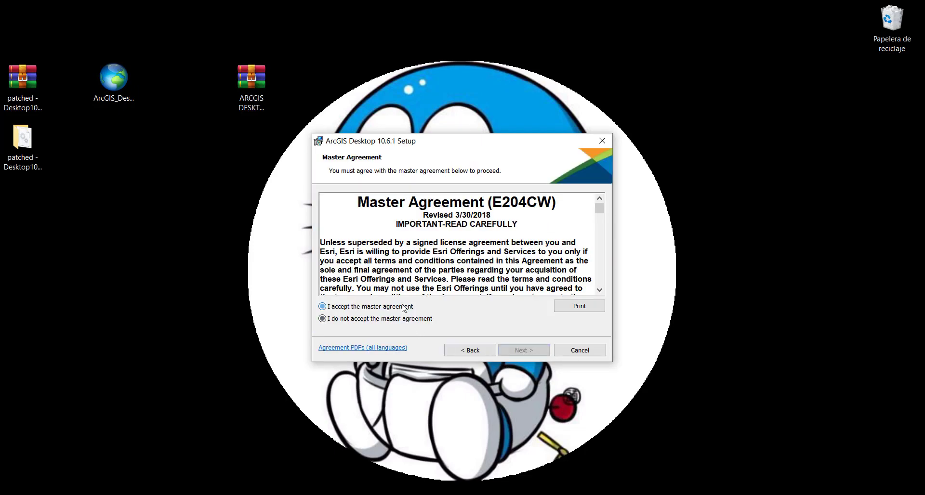
left_click(535, 355)
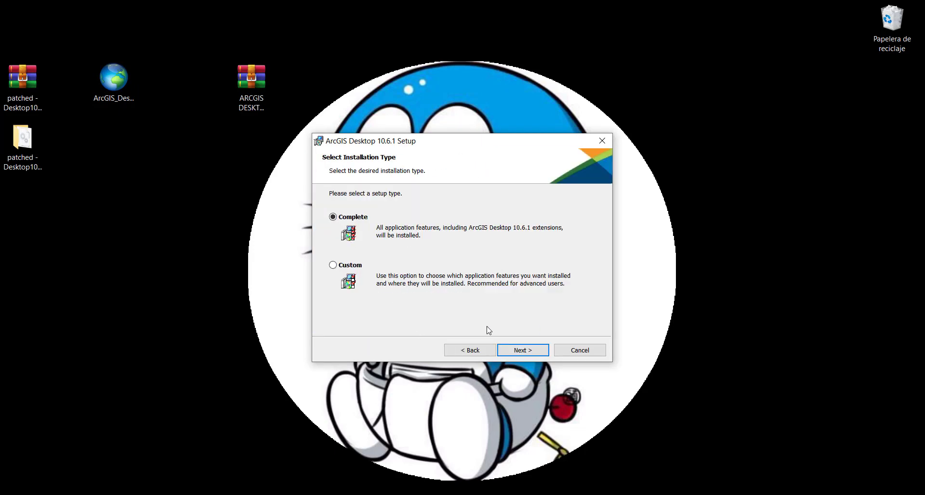
left_click(529, 355)
left_click(530, 357)
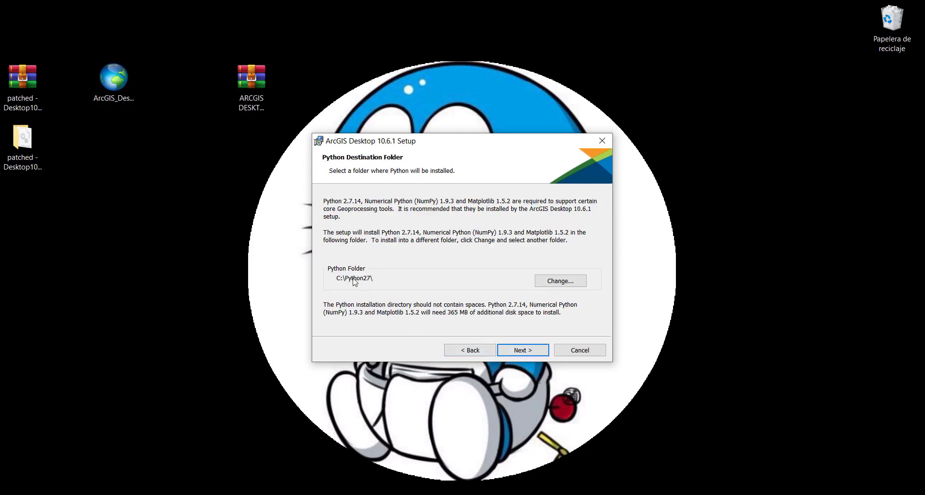
left_click(504, 356)
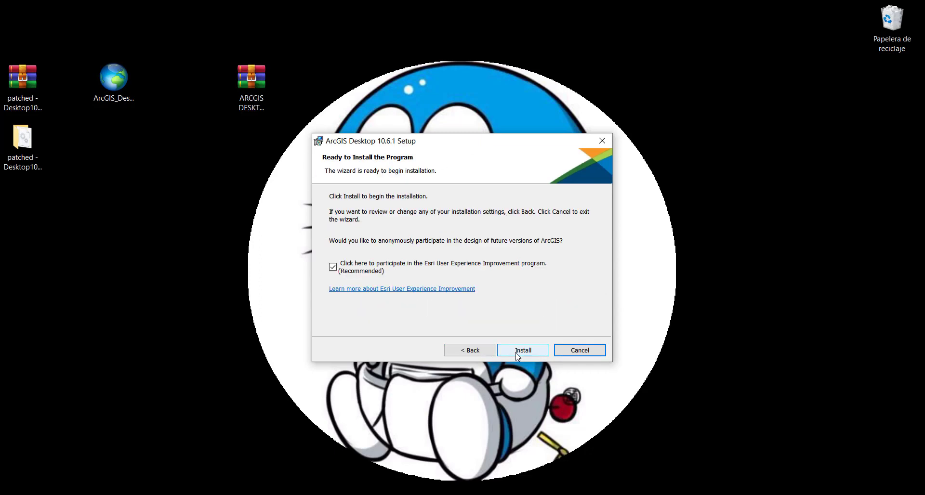
left_click(516, 355)
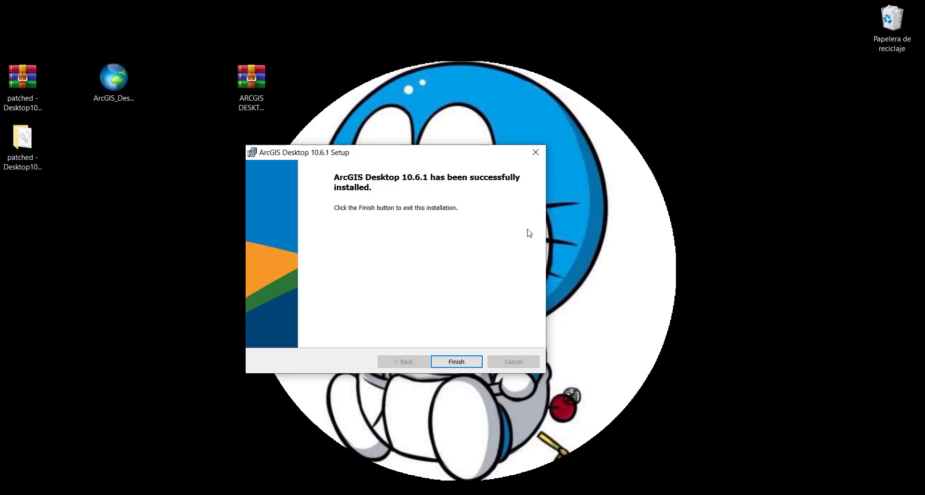
Step: Finish the setup, confirm Advanced (ArcInfo) Concurrent Use as the product and close ArcGIS Administrator
left_click(471, 363)
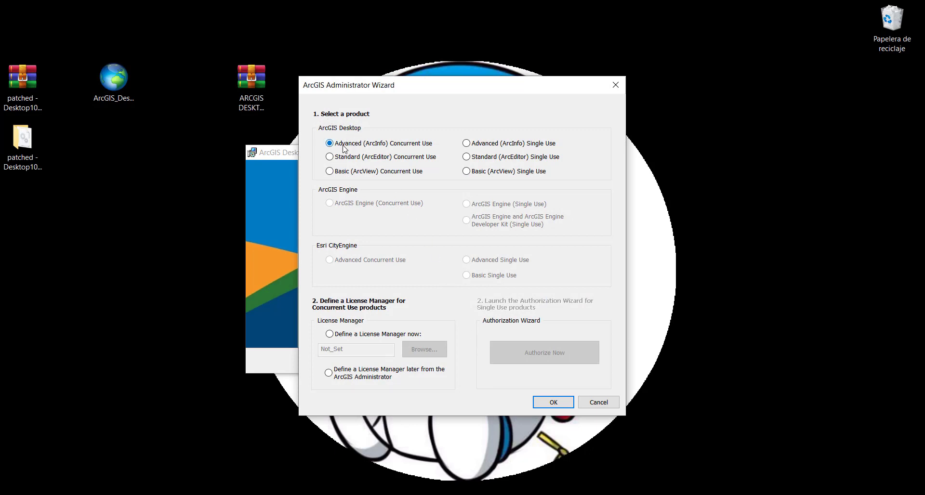
left_click(554, 403)
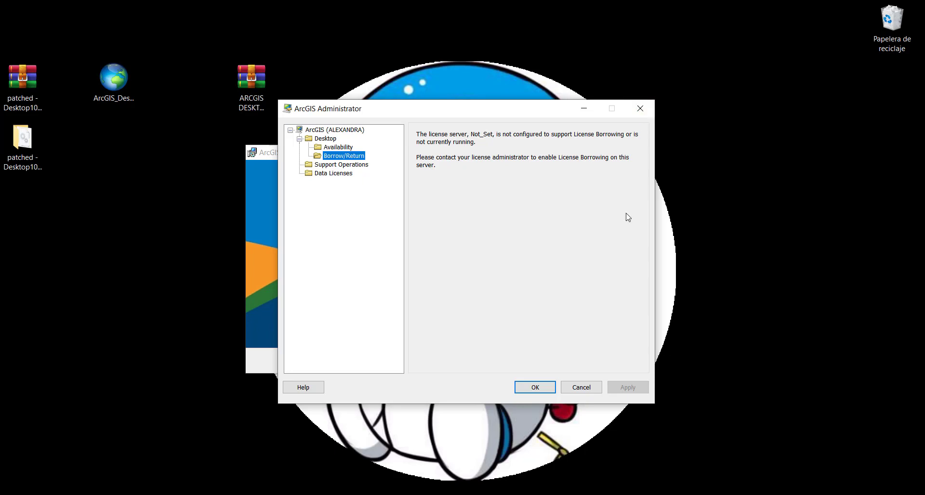
left_click(636, 104)
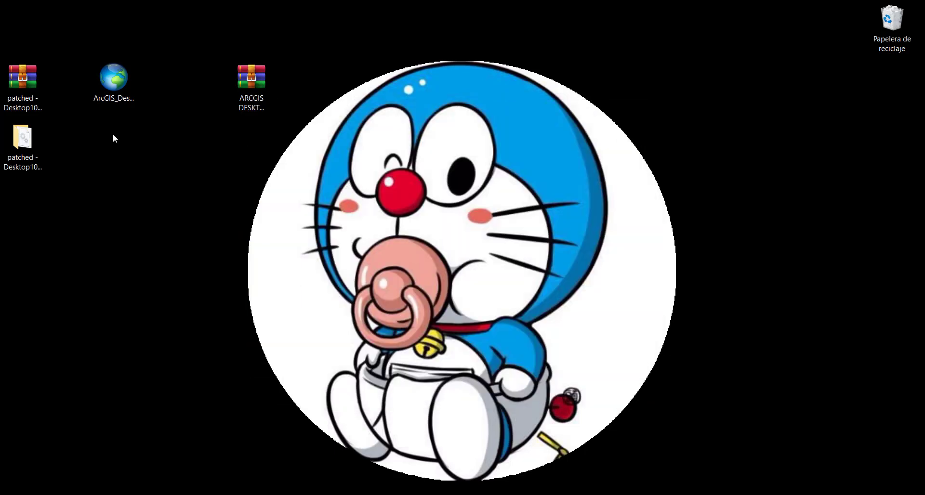
Step: Copy AfCore.dll from the extracted patched - Desktop10.6 - bin folder on the desktop
left_click(26, 154)
double_click(26, 154)
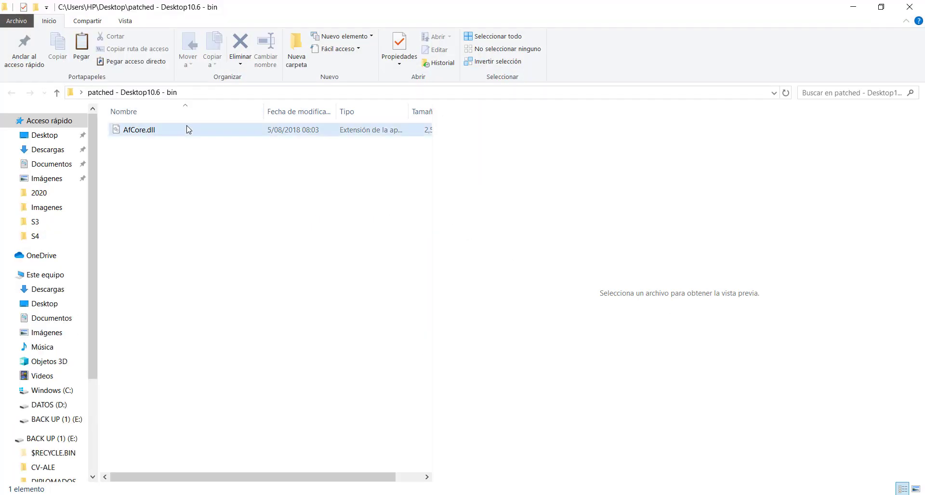
left_click(187, 129)
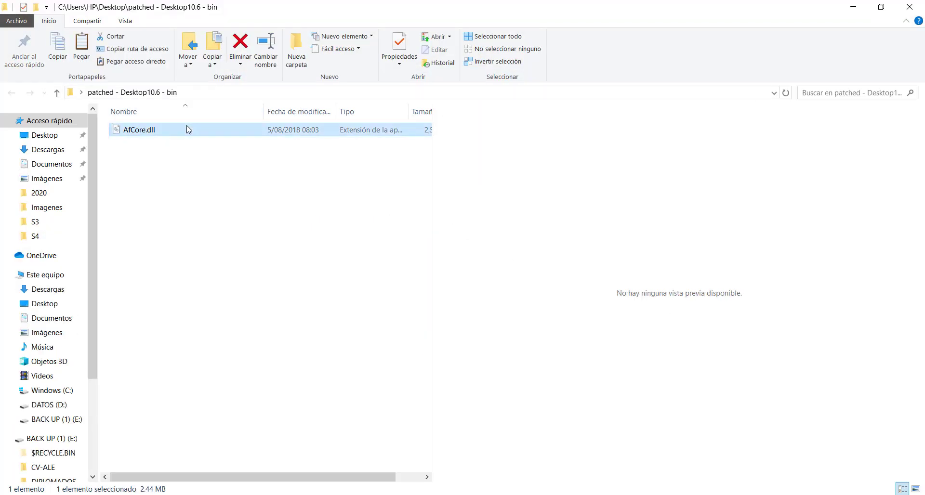
right_click(186, 128)
left_click(89, 338)
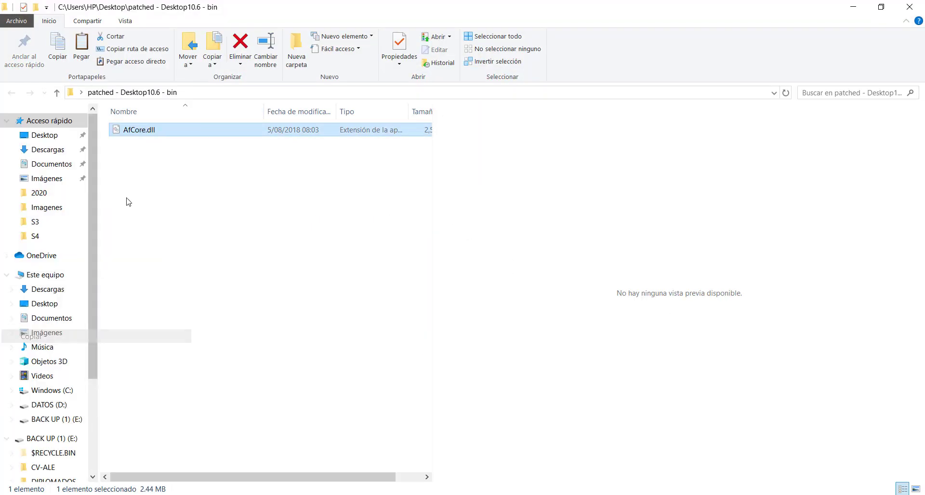
Step: Paste AfCore.dll into C:\Program Files (x86)\ArcGIS\Desktop10.6\bin, replacing the existing file with administrator permission, and return to the Desktop10.6 folder
left_click(68, 390)
double_click(201, 212)
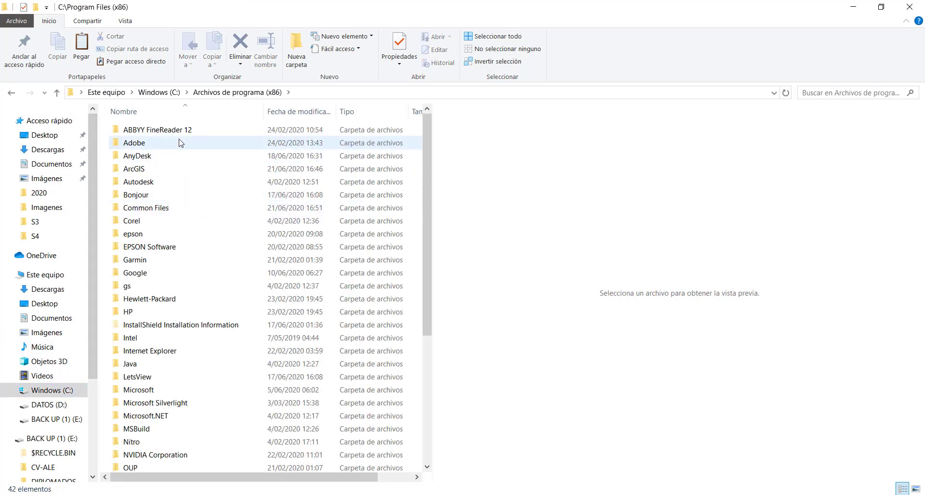
double_click(166, 170)
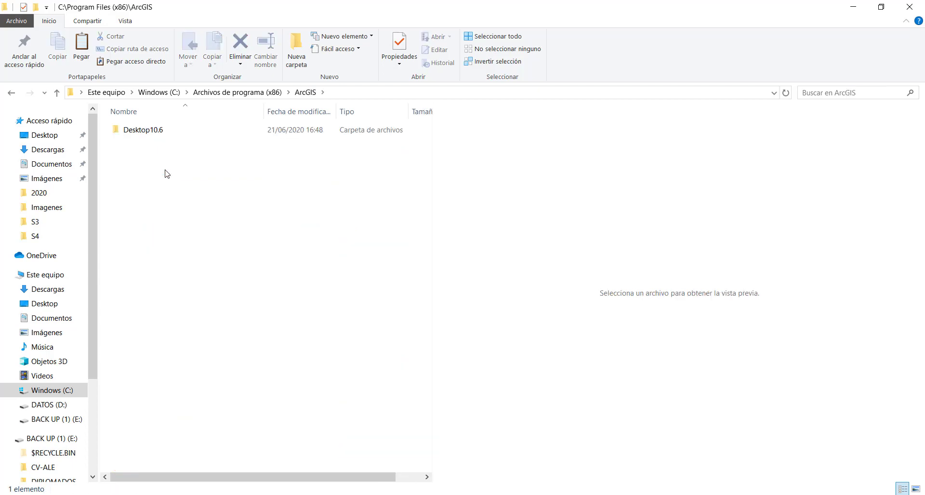
double_click(167, 130)
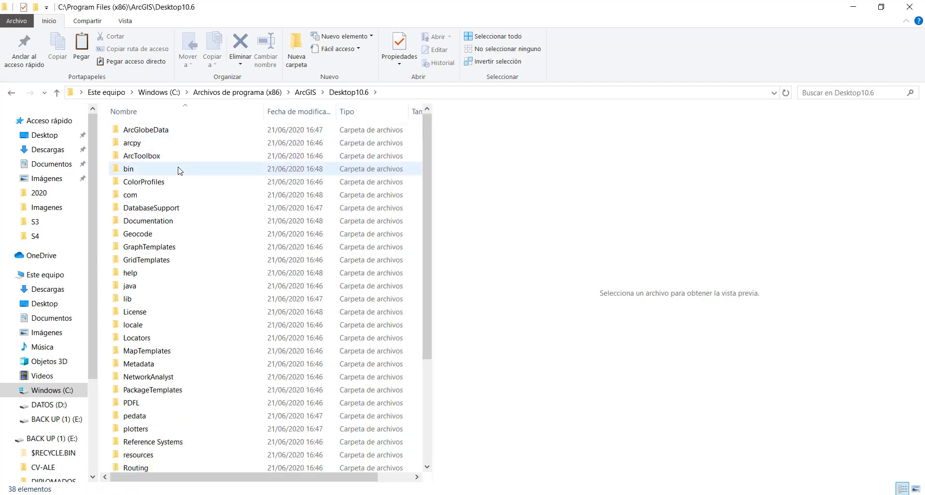
mouse_move(179, 171)
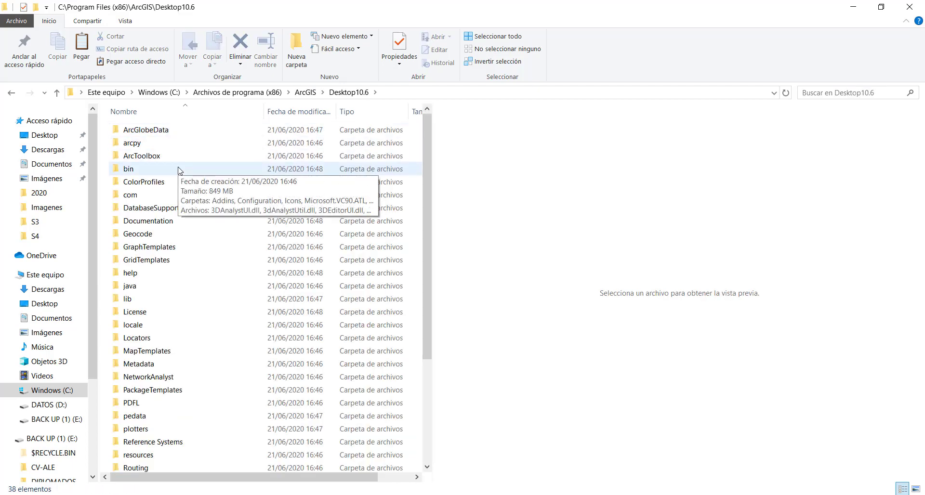
double_click(177, 170)
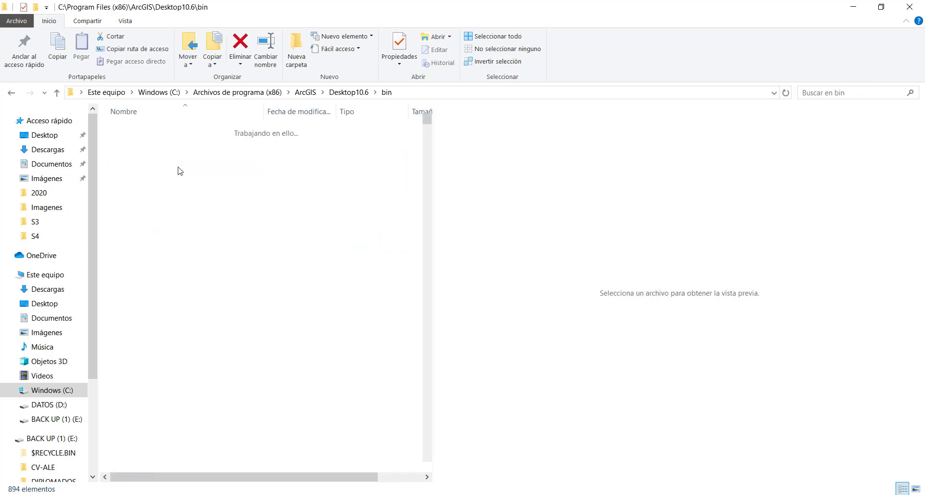
right_click(99, 158)
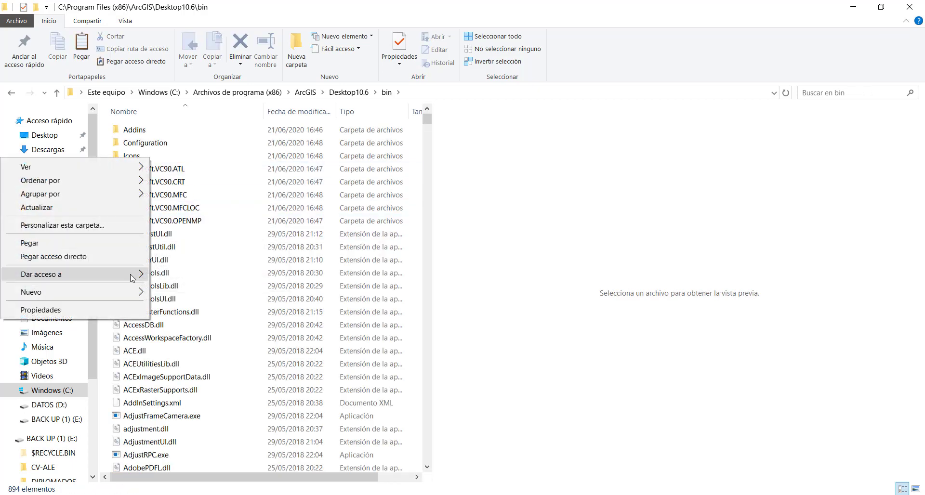
left_click(127, 243)
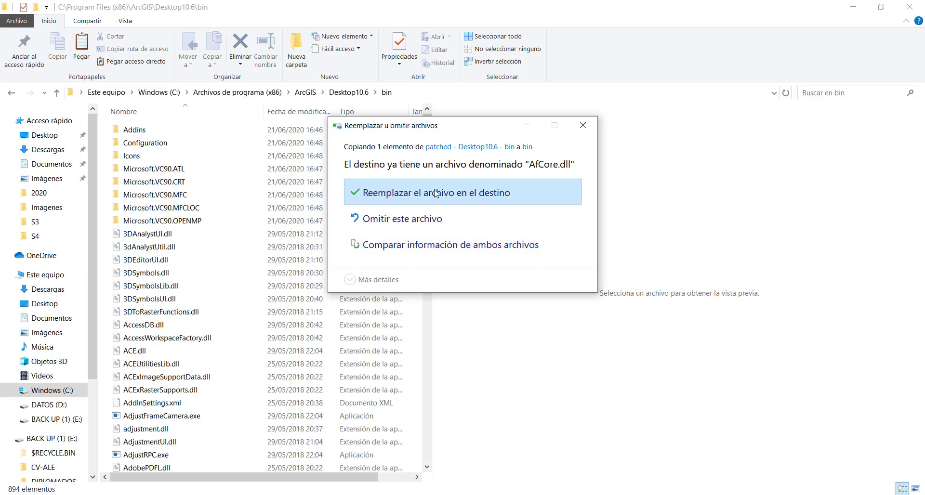
left_click(502, 186)
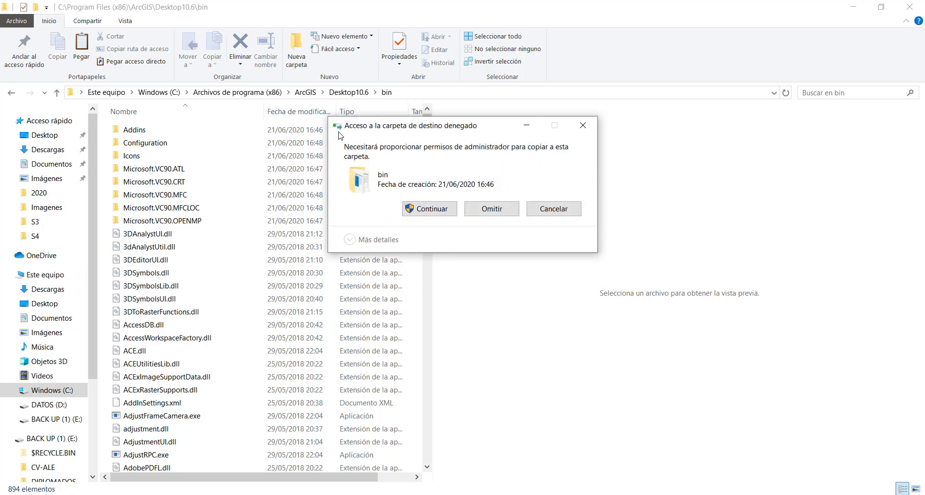
key("Return")
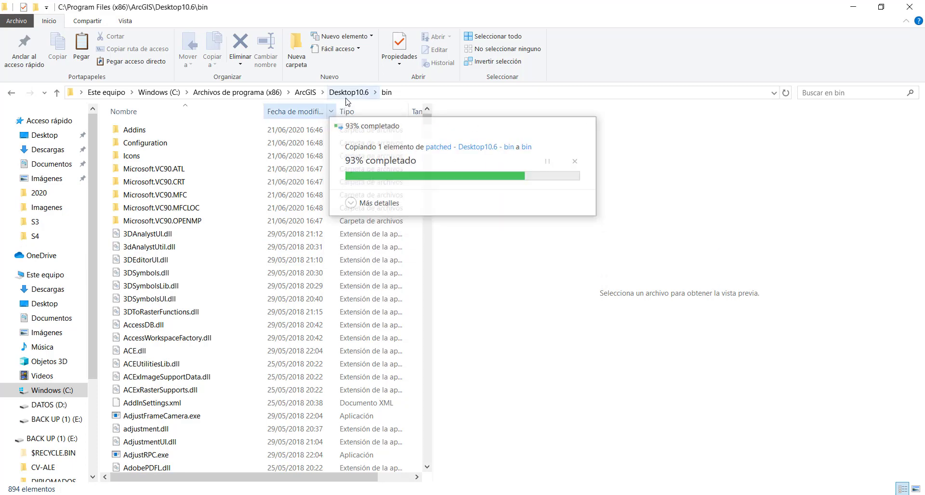
key("alt+Up")
scroll(231, 265, "down", 3)
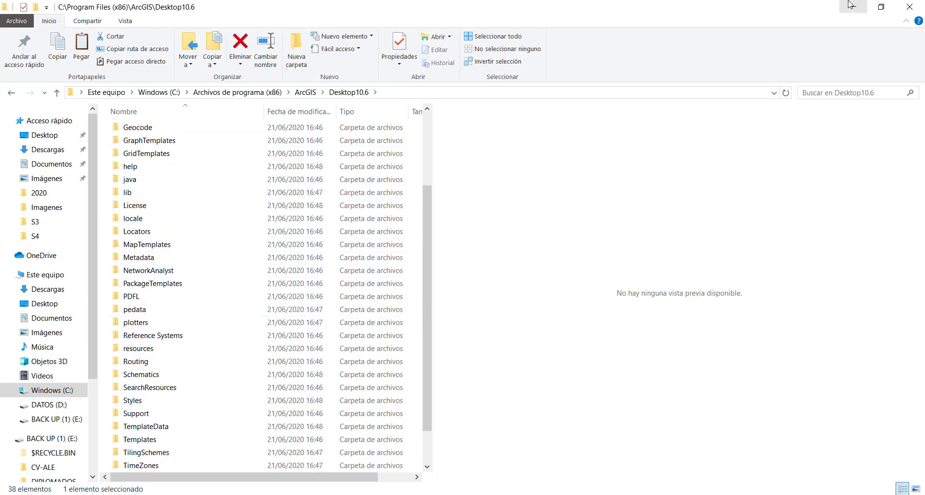
Step: Launch ArcMap 10.6.1 to test that it starts, dismiss its Getting Started dialog and close the program
key("super")
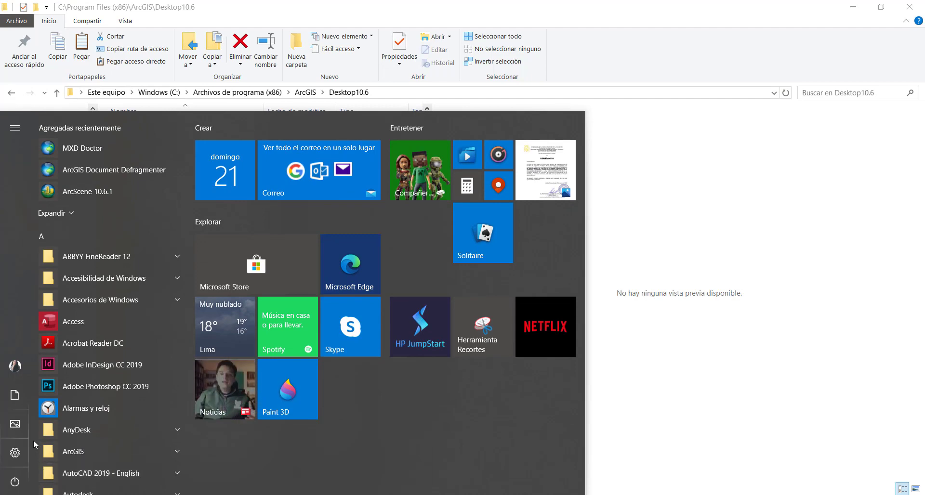
type("arc")
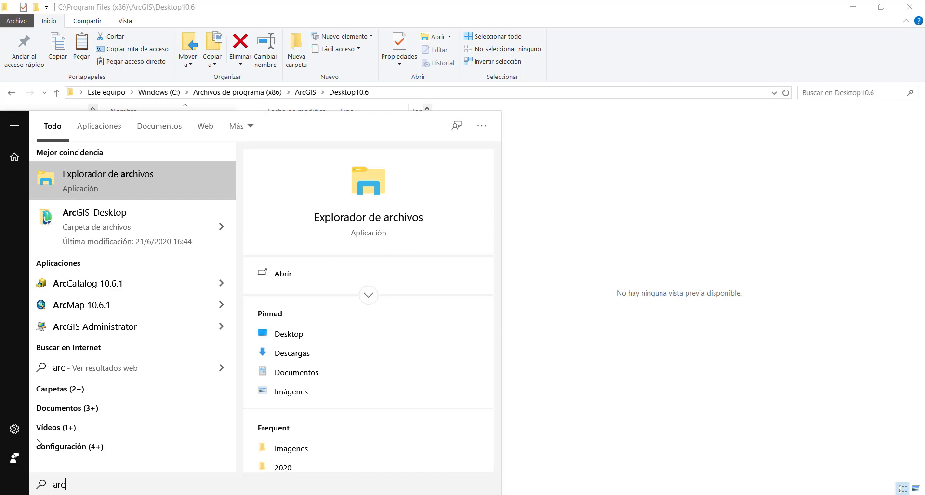
type("m")
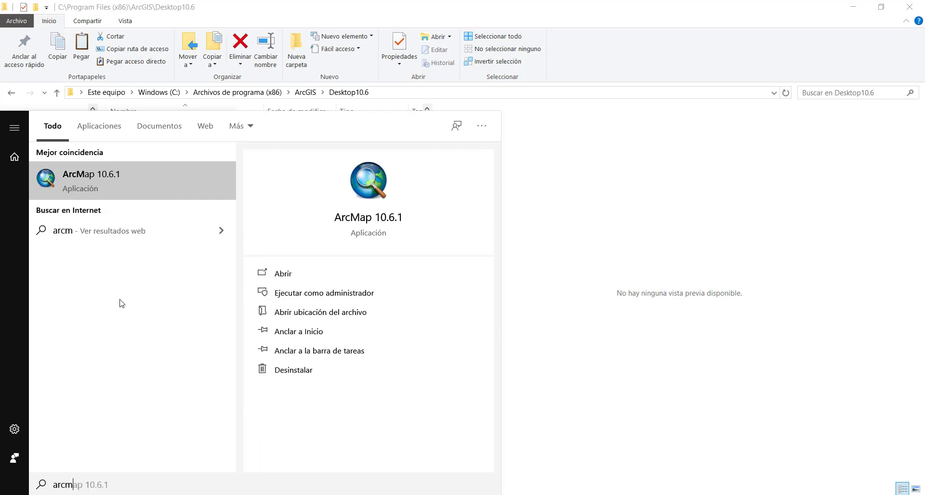
left_click(161, 175)
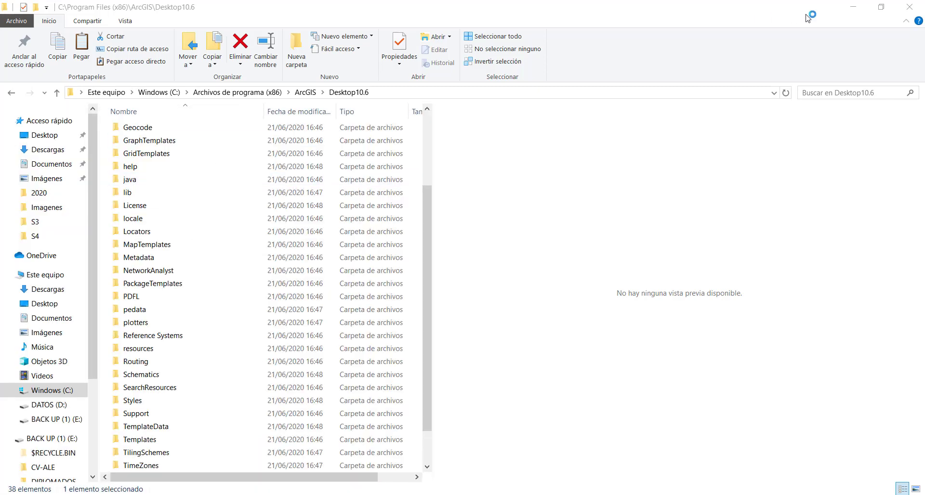
left_click(854, 7)
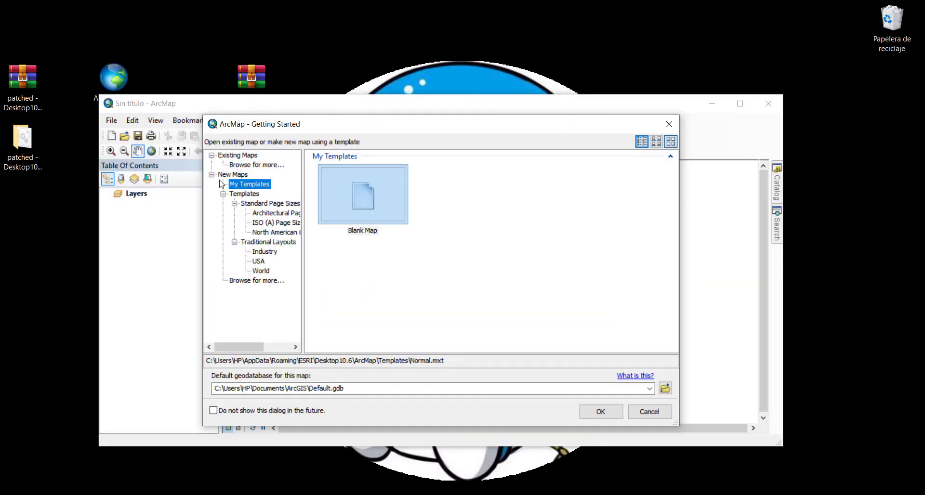
left_click(668, 124)
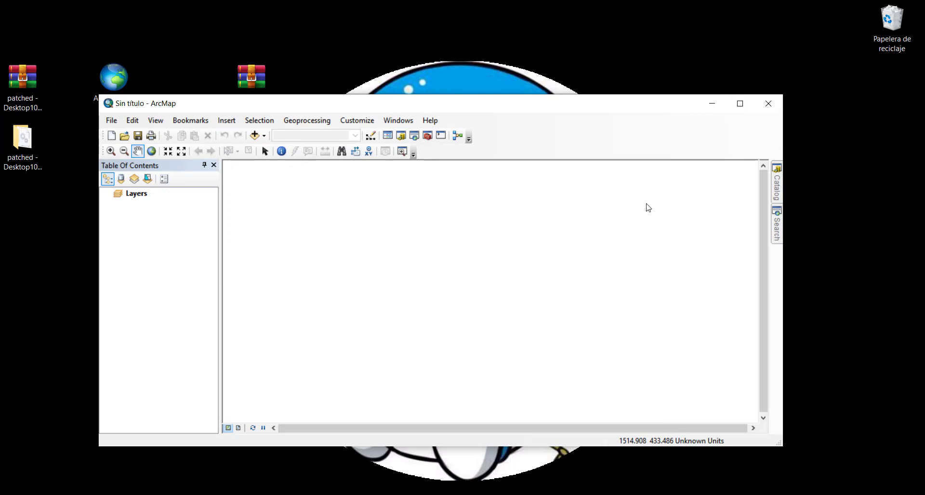
key("alt+F4")
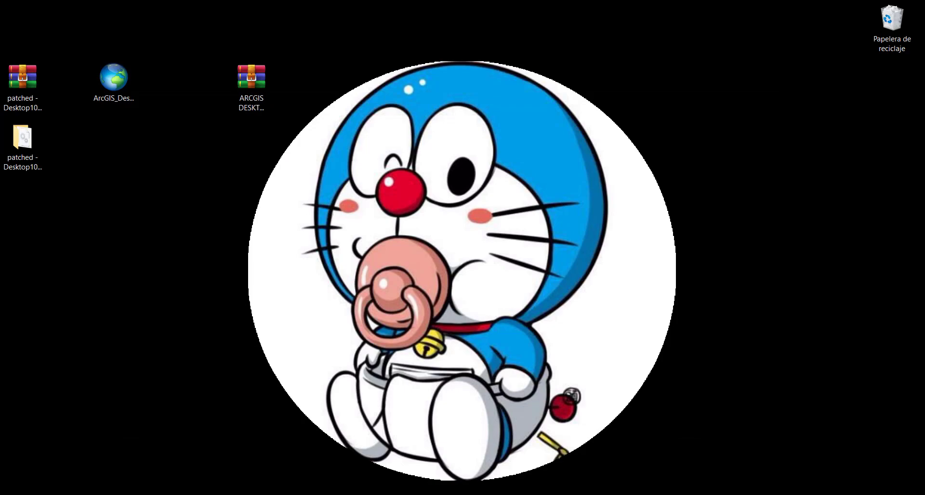
Step: Switch to Windows Security and open the Windows Defender antivirus exclusions in the virus and threat protection settings
mouse_move(282, 494)
left_click(282, 457)
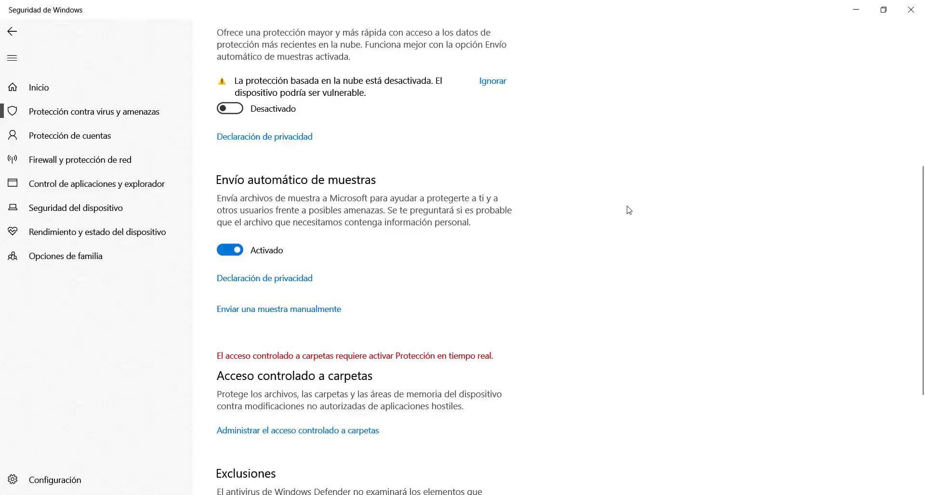
scroll(347, 221, "down", 3)
scroll(330, 231, "up", 3)
scroll(327, 232, "down", 7)
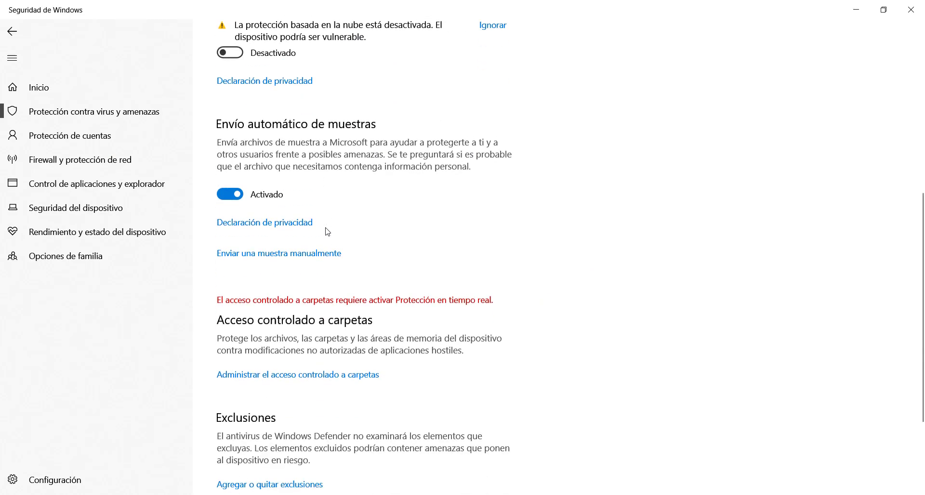
scroll(328, 232, "down", 1)
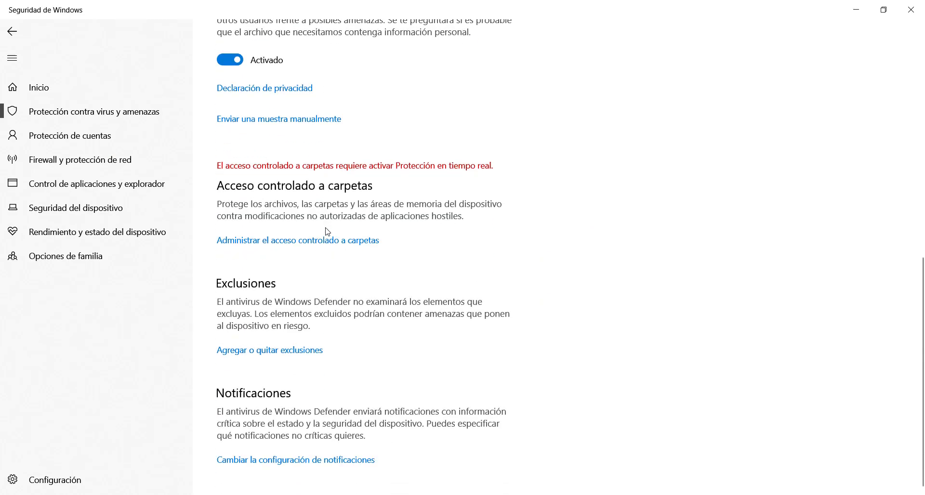
left_click(255, 357)
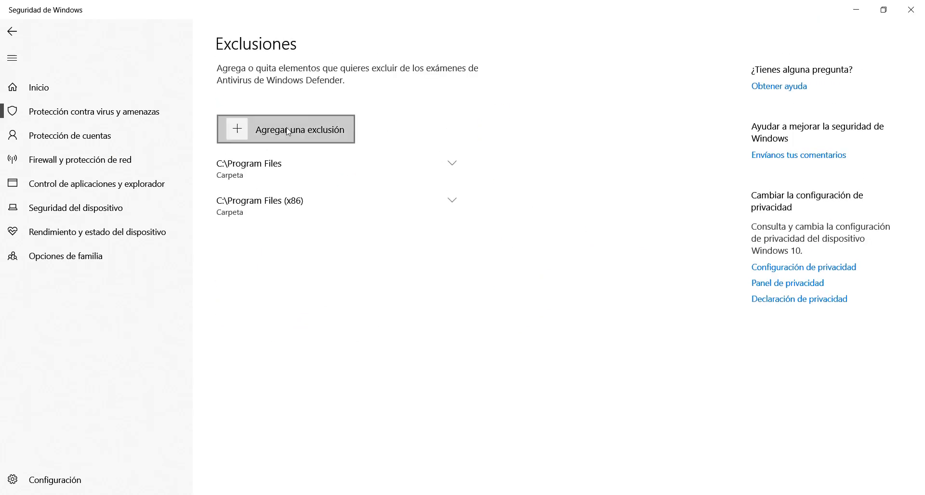
Step: Add the folder C:\Program Files (x86)\ArcGIS as an antivirus exclusion and close Windows Security
left_click(237, 138)
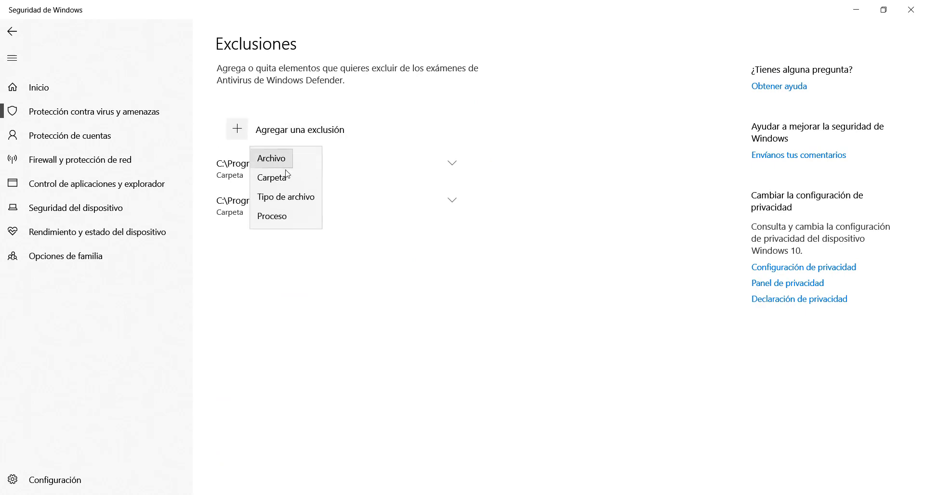
left_click(273, 178)
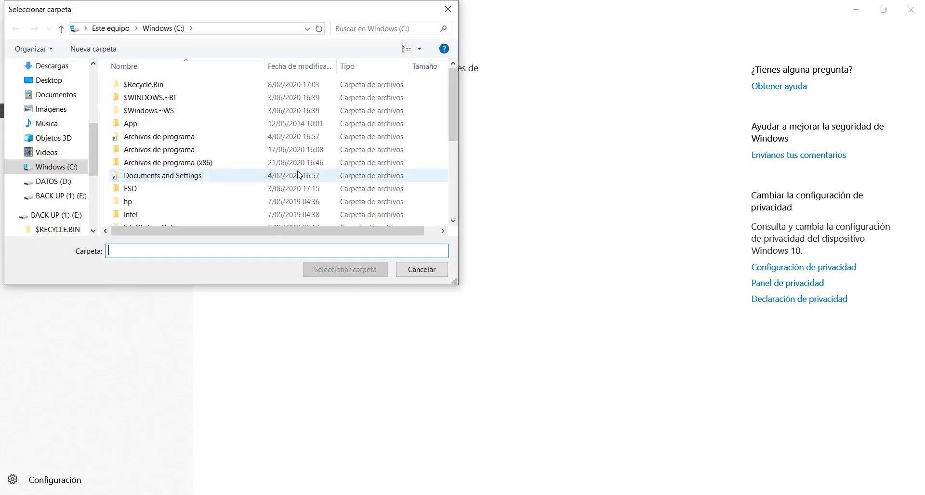
left_click(169, 166)
double_click(169, 166)
left_click(166, 124)
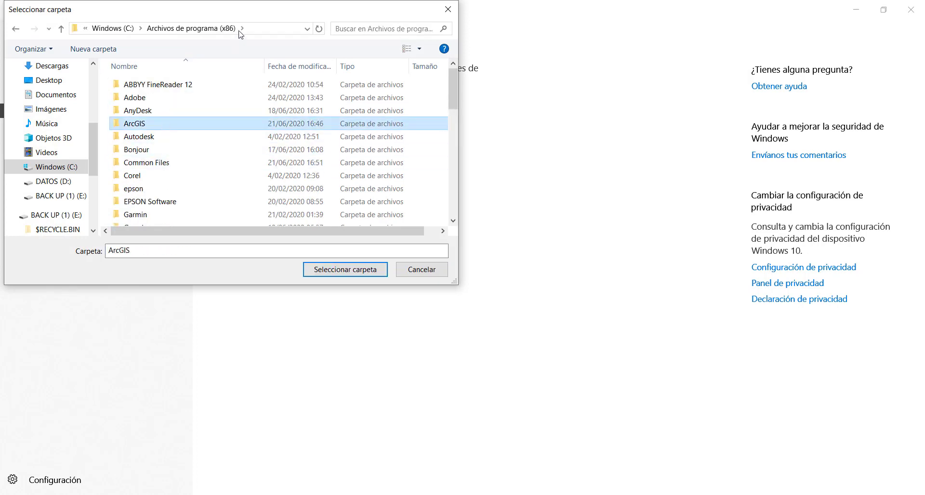
left_click(422, 270)
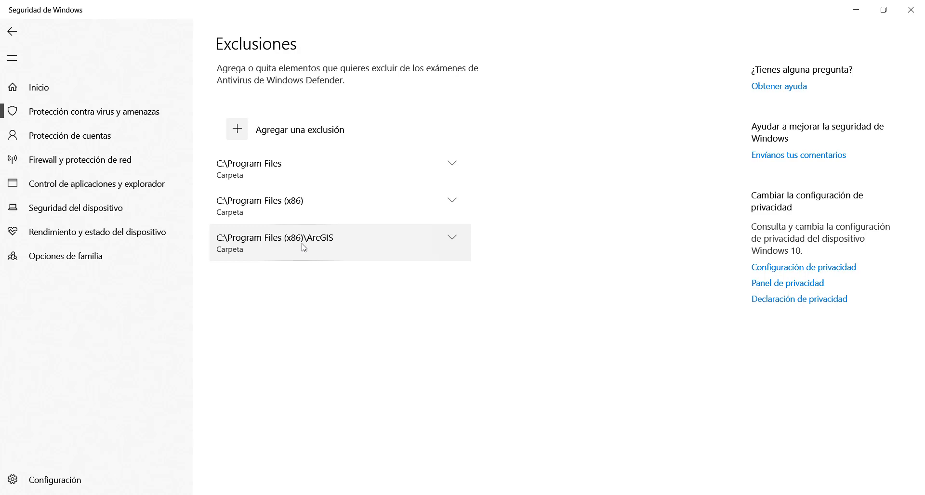
left_click(911, 10)
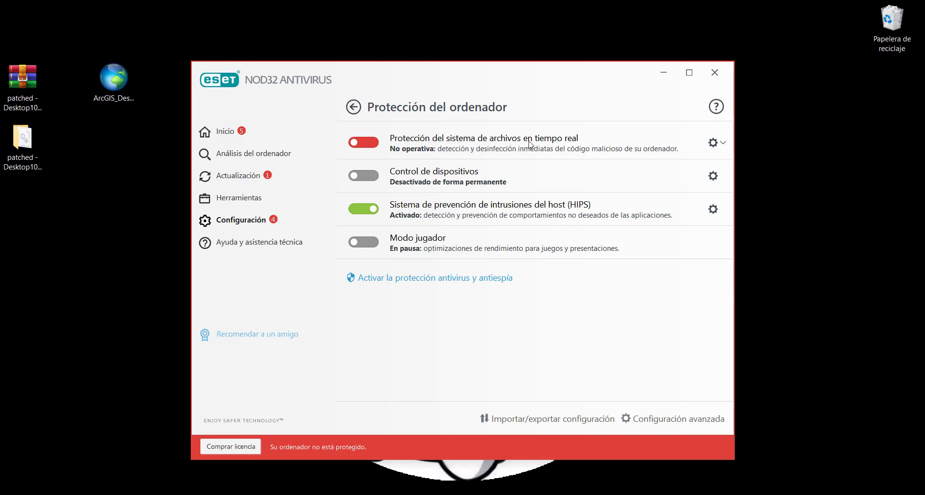
Step: In ESET NOD32 Antivirus, start a new detection exclusion, select C:\Program Files (x86) as its path, and close the antivirus window
left_click(724, 146)
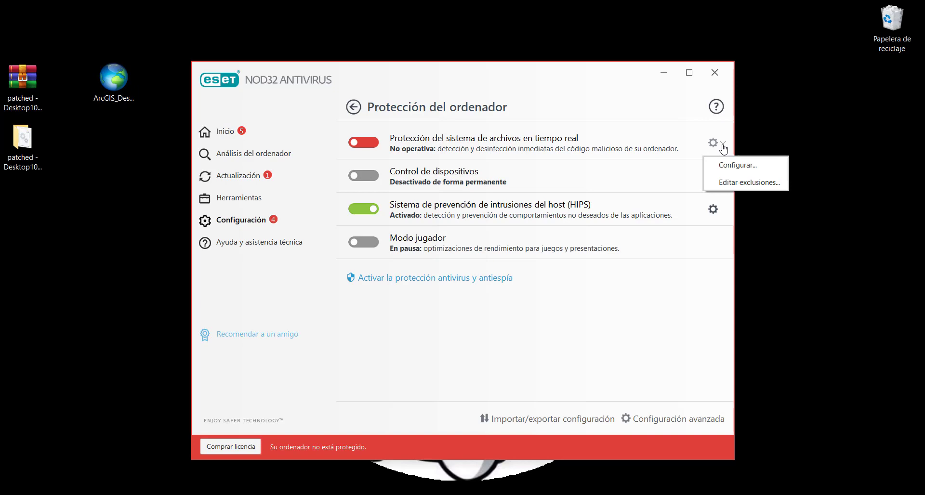
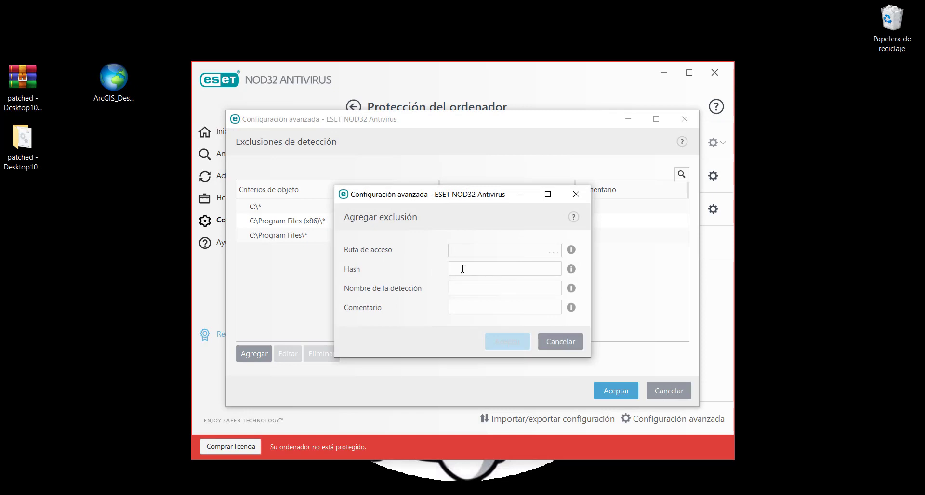
left_click(553, 252)
left_click(321, 214)
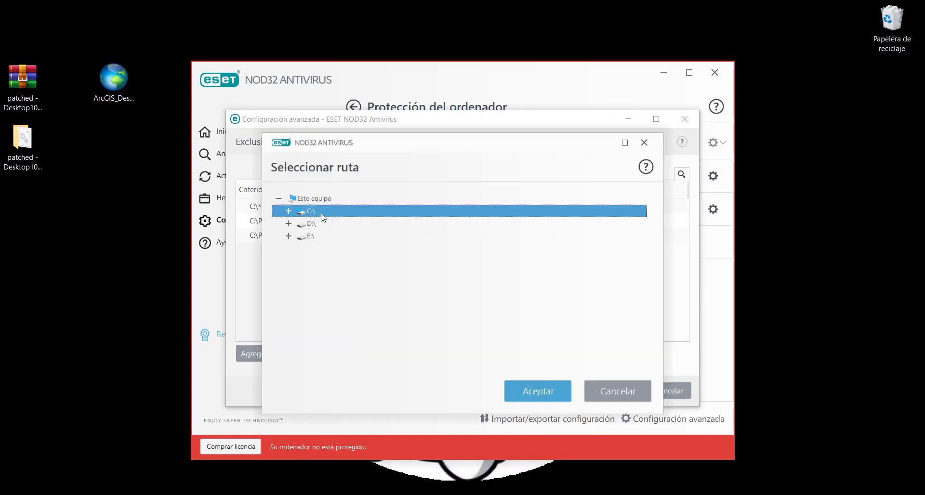
double_click(321, 215)
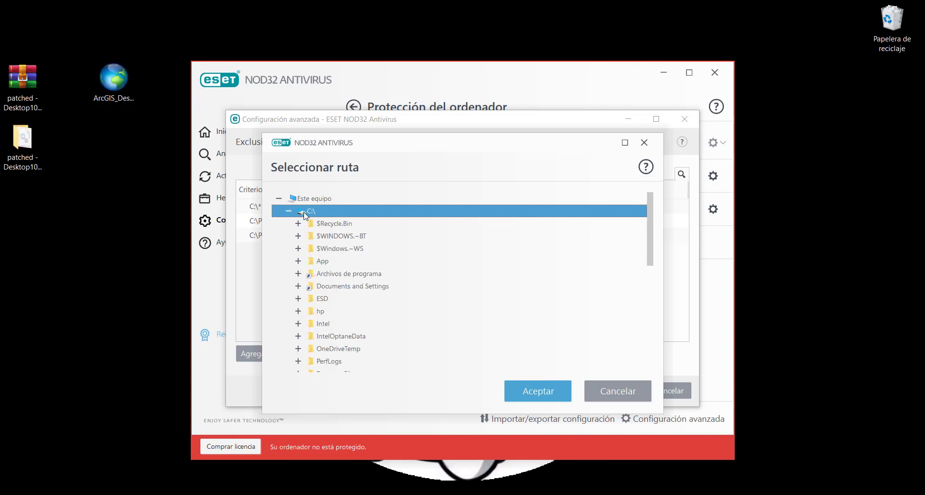
left_click(357, 275)
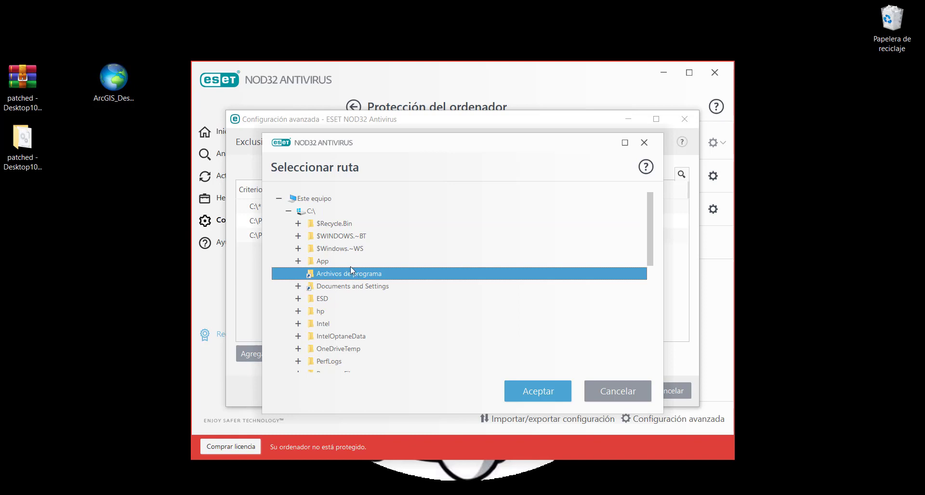
scroll(359, 238, "down", 4)
left_click(359, 237)
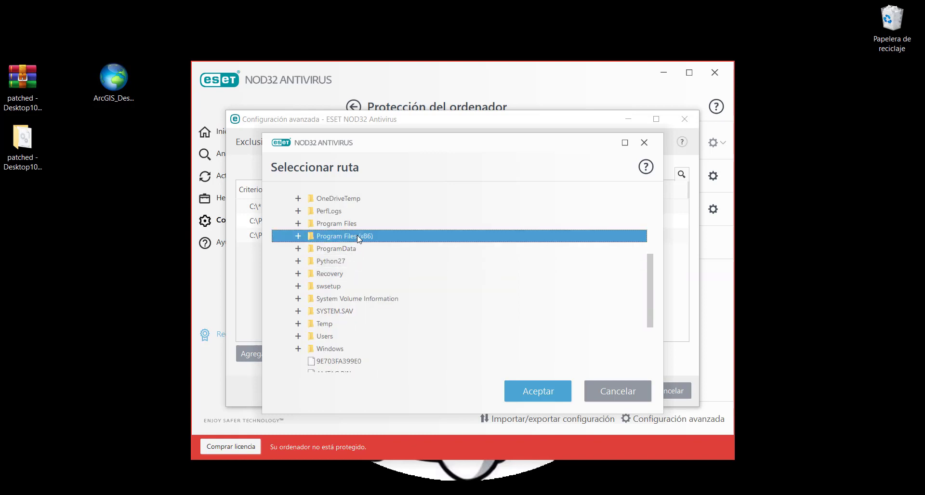
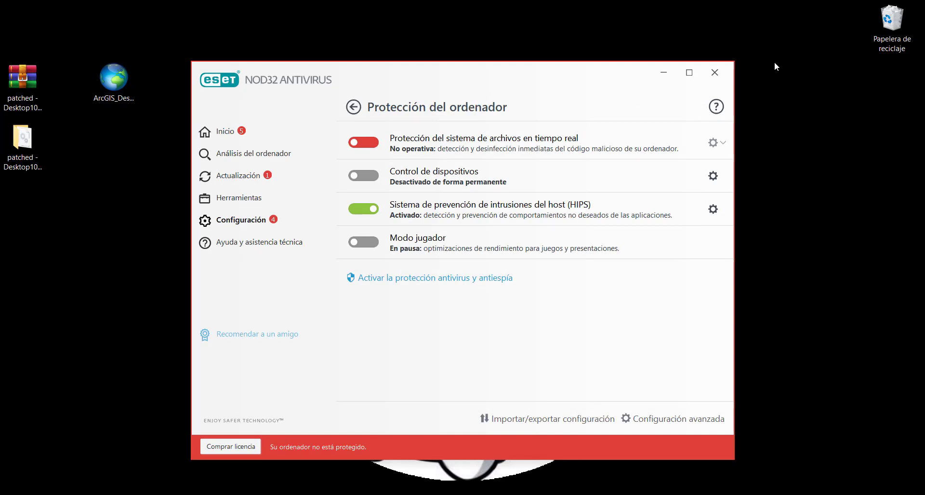
left_click(712, 72)
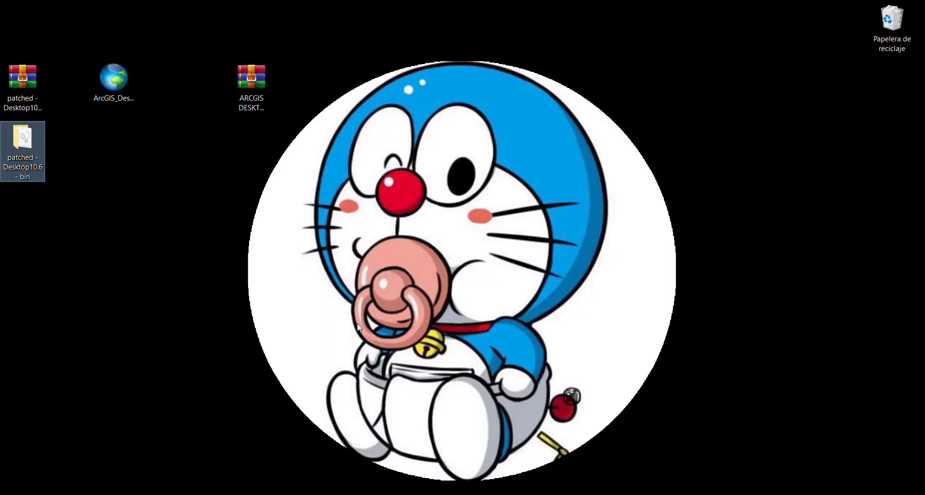